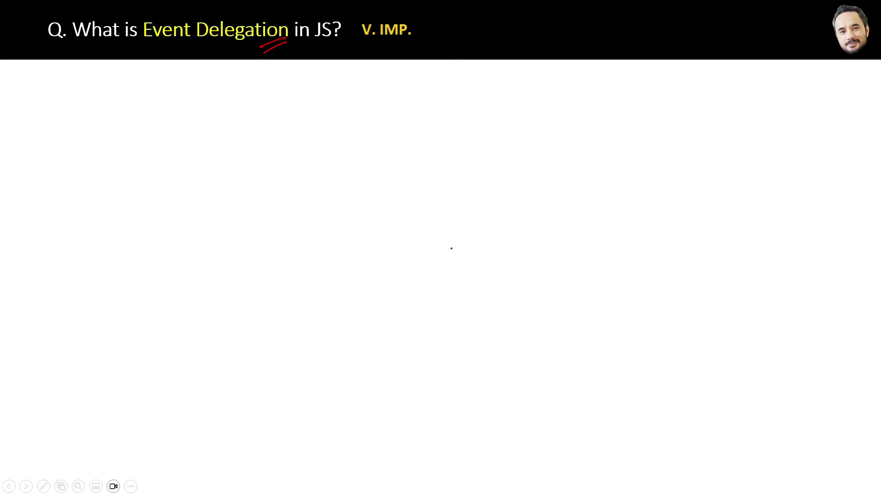
Step: Advance to the parent-and-buttons diagram, ink PARENT ELEMENT in red, then reveal the Items 1-3 browser demo
key("ctrl+a")
left_click(296, 152)
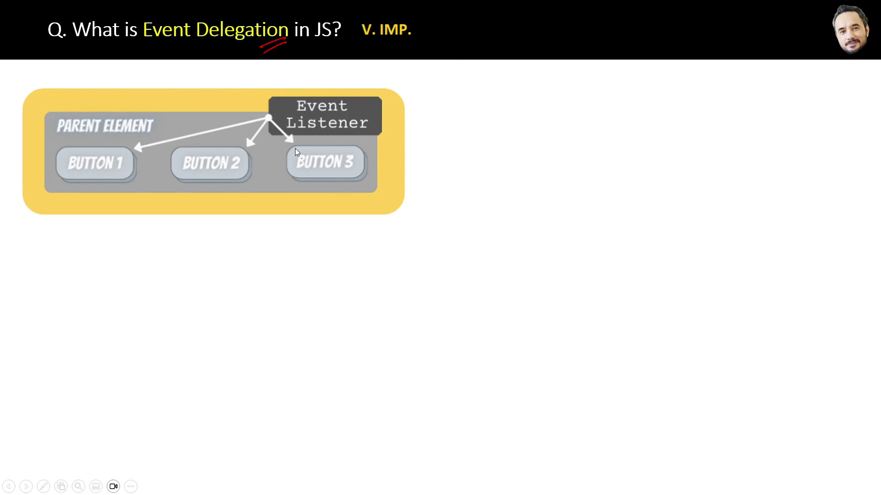
key("ctrl+p")
left_click_drag(140, 138, 200, 123)
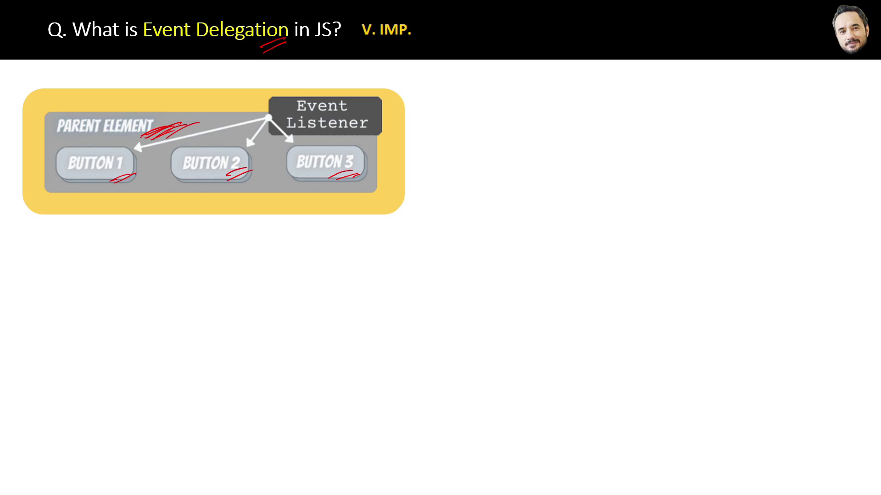
key("Right")
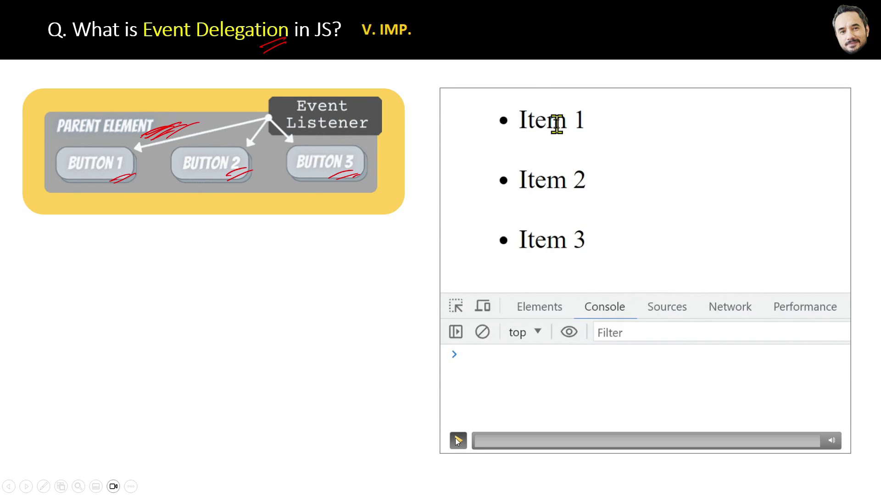
Step: Start the embedded browser demo video so the console logs clicks on Items 1-3
left_click(458, 440)
left_click(458, 440)
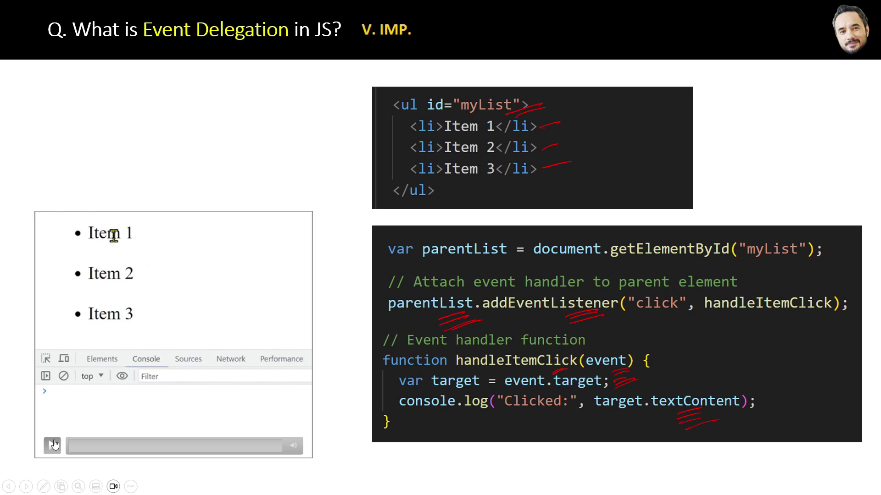
Step: Tick the logged Item 1 click and circle parentList in the code in red
key("ctrl+p")
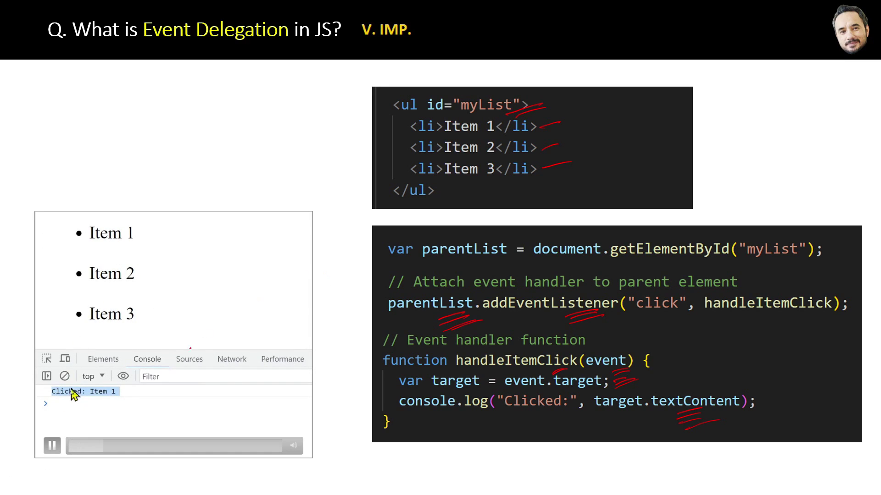
left_click_drag(109, 401, 145, 394)
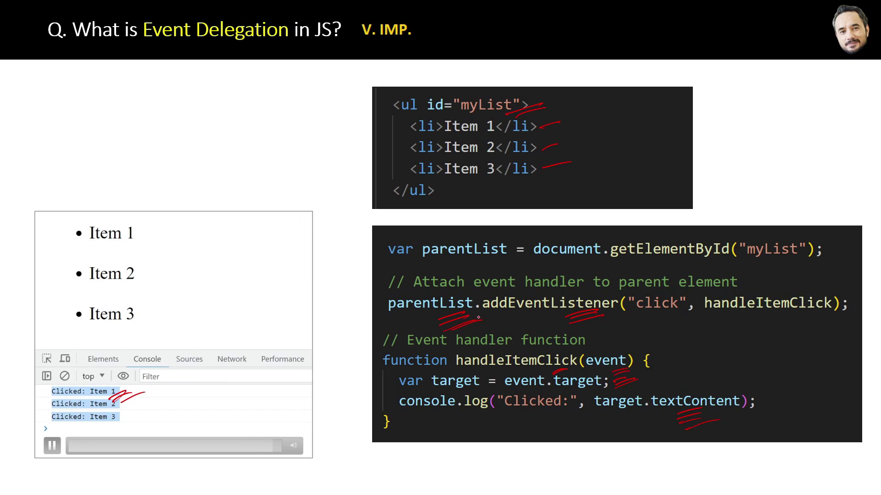
mouse_move(463, 315)
left_mouse_down()
mouse_move(458, 308)
mouse_move(540, 313)
left_mouse_up()
Step: Point red arrows at the Item 1, Item 2 and Item 3 <li> lines
left_click_drag(380, 137, 410, 126)
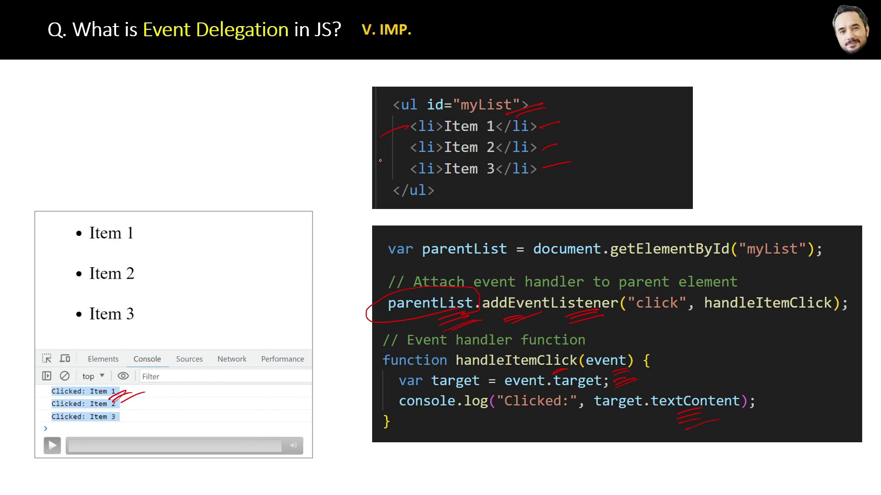
left_click_drag(380, 159, 412, 147)
left_click_drag(379, 183, 411, 169)
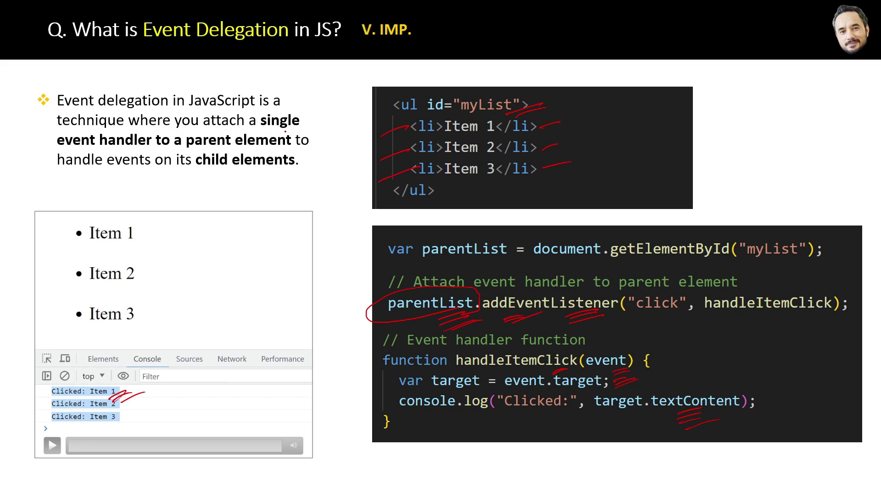
Step: Underline 'single', 'parent element' and 'child elements' in the definition bullet in red
left_click_drag(284, 134, 321, 124)
left_click_drag(224, 149, 250, 151)
mouse_move(198, 172)
left_mouse_down()
mouse_move(272, 165)
mouse_move(260, 172)
left_mouse_up()
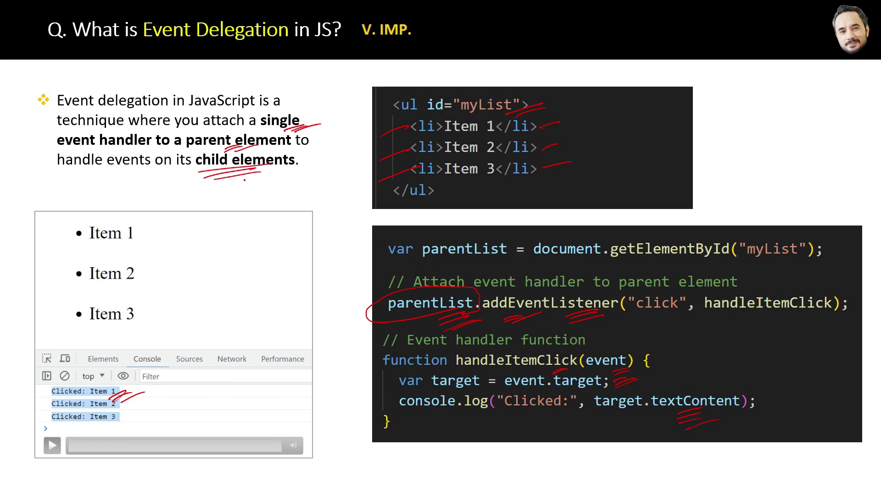